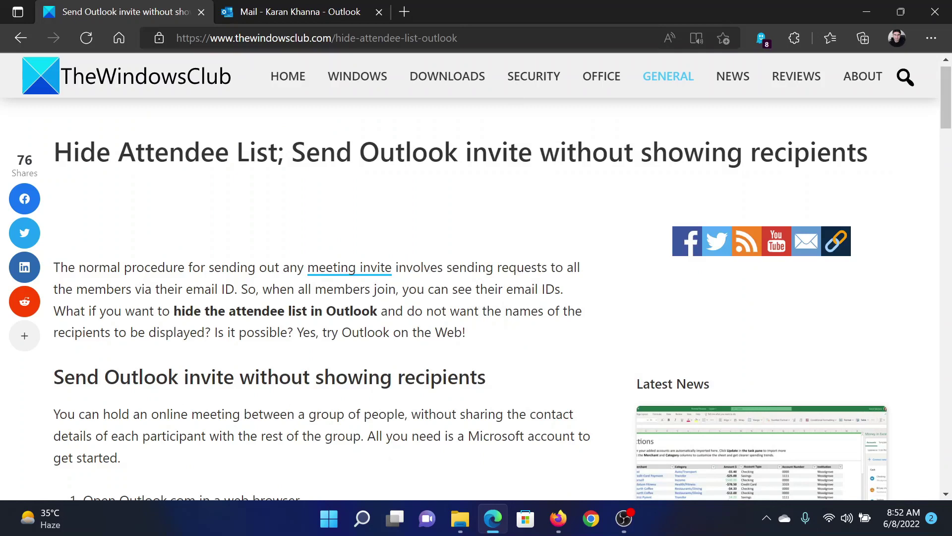
{"action": "scroll", "coordinate": [547, 333], "scroll_direction": "down", "scroll_amount": 2}
{"action": "scroll", "coordinate": [539, 339], "scroll_direction": "down", "scroll_amount": 2}
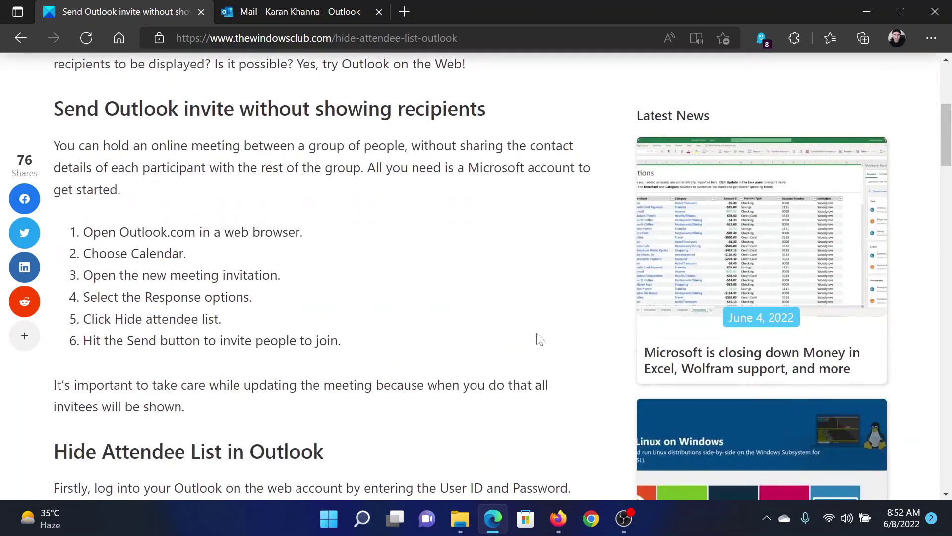
{"action": "left_click", "coordinate": [310, 8]}
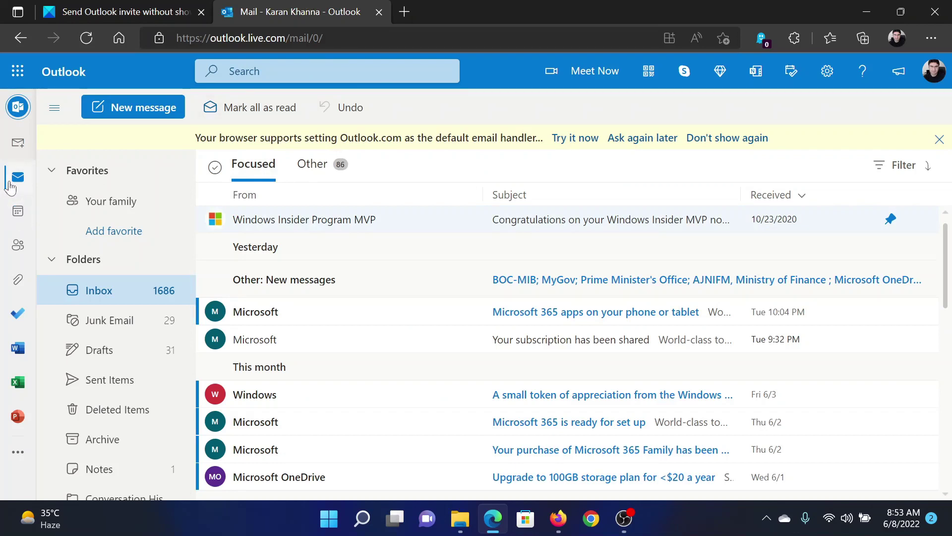
Go to the calendar and start a new event for June 8, 9:00–9:30 AM.
{"action": "left_click", "coordinate": [17, 209]}
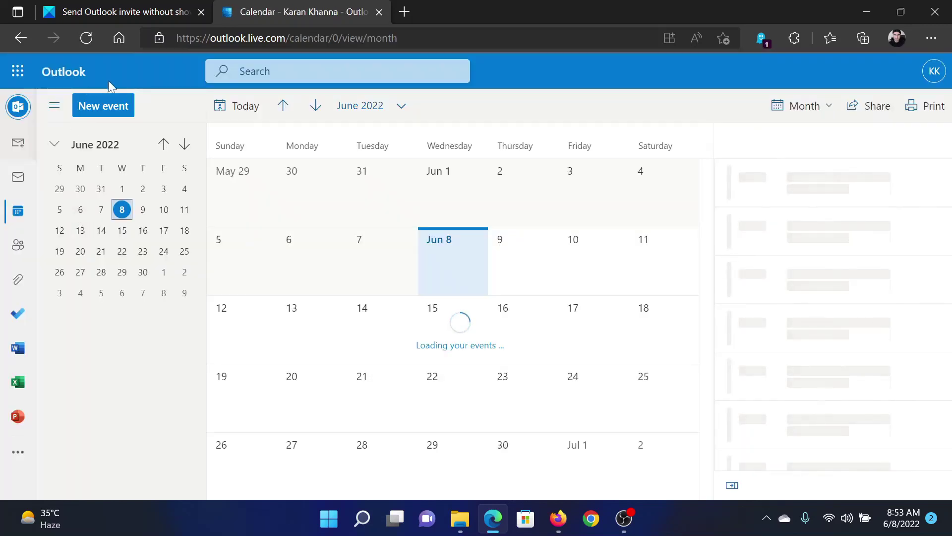
{"action": "left_click", "coordinate": [111, 119]}
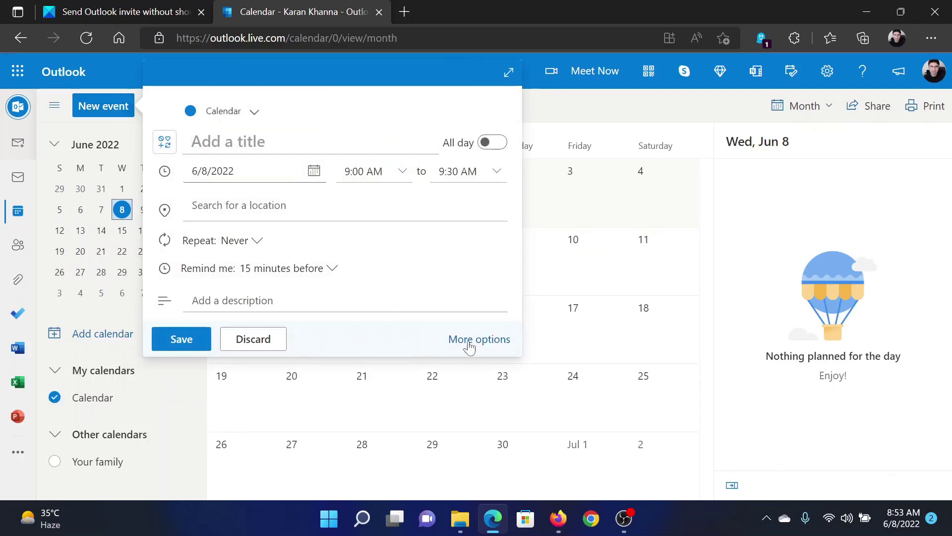
In the full June 8 event editor, enable Hide attendee list under Response options, then begin inviting attendees.
{"action": "left_click", "coordinate": [467, 340]}
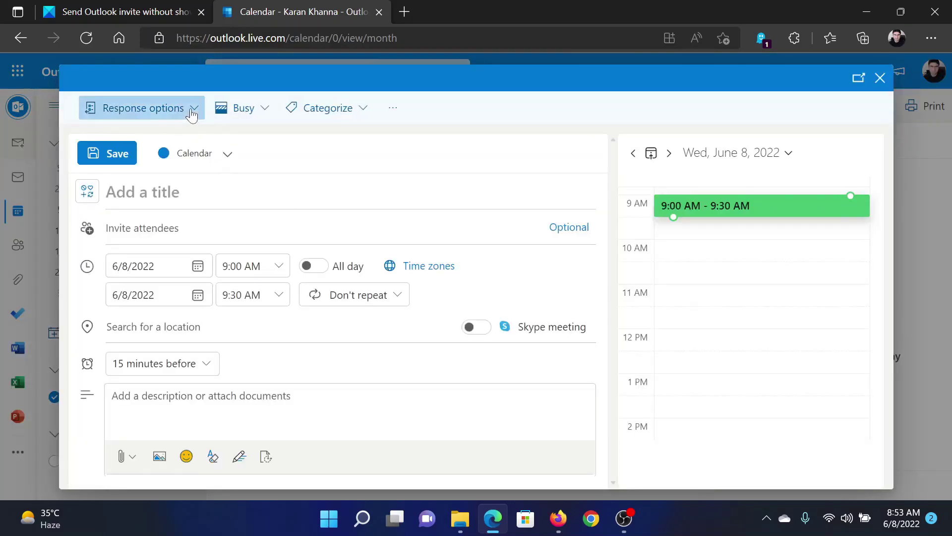
{"action": "left_click", "coordinate": [187, 110]}
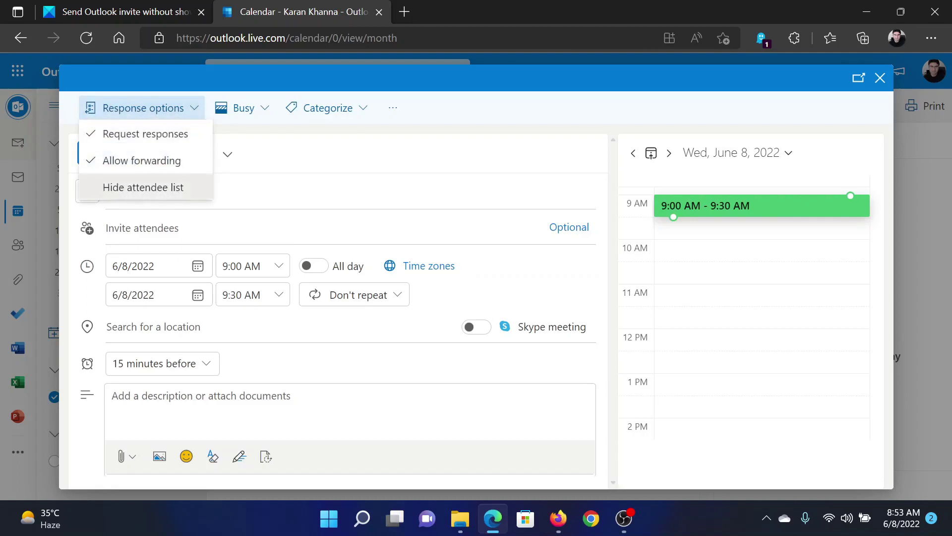
{"action": "left_click", "coordinate": [160, 188]}
{"action": "left_click", "coordinate": [191, 110]}
{"action": "left_click", "coordinate": [142, 228]}
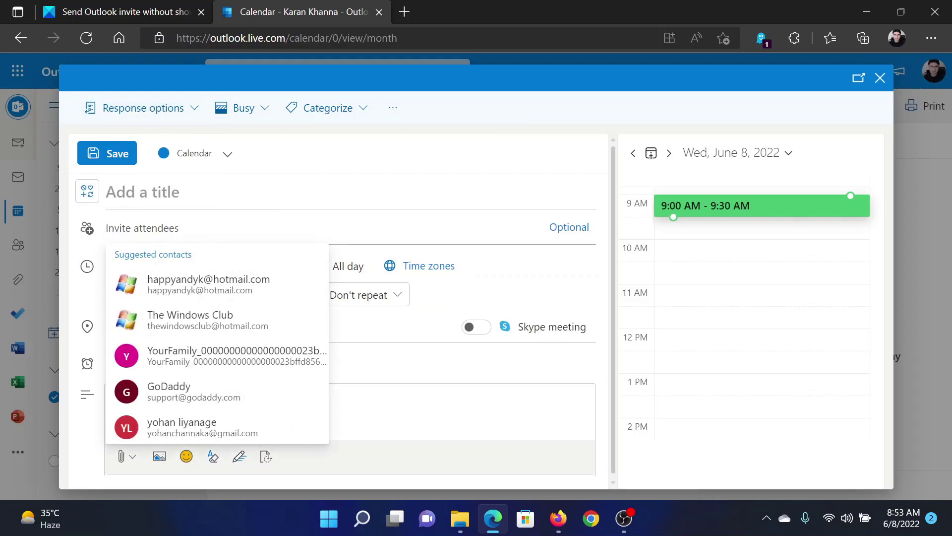
Switch to the TheWindowsClub article tab showing the six steps for hiding recipients.
{"action": "left_click", "coordinate": [99, 9]}
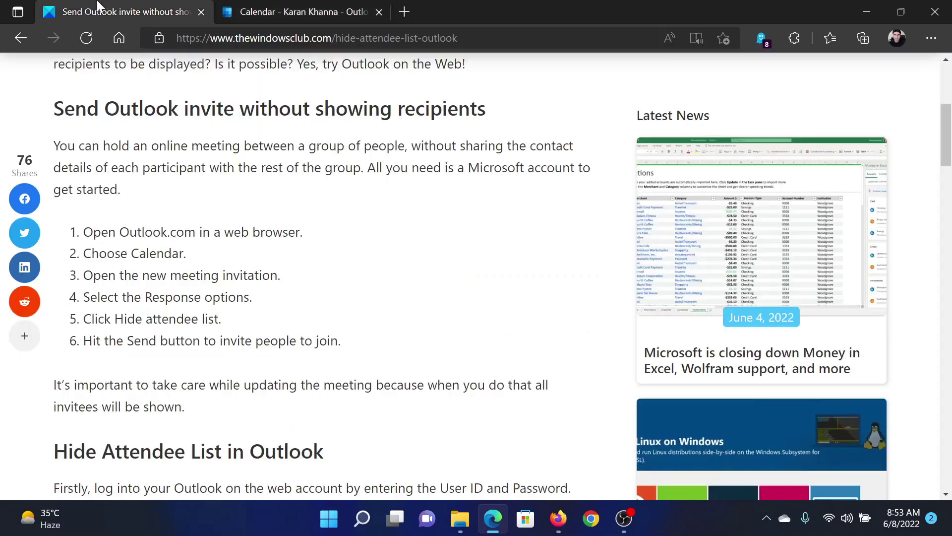